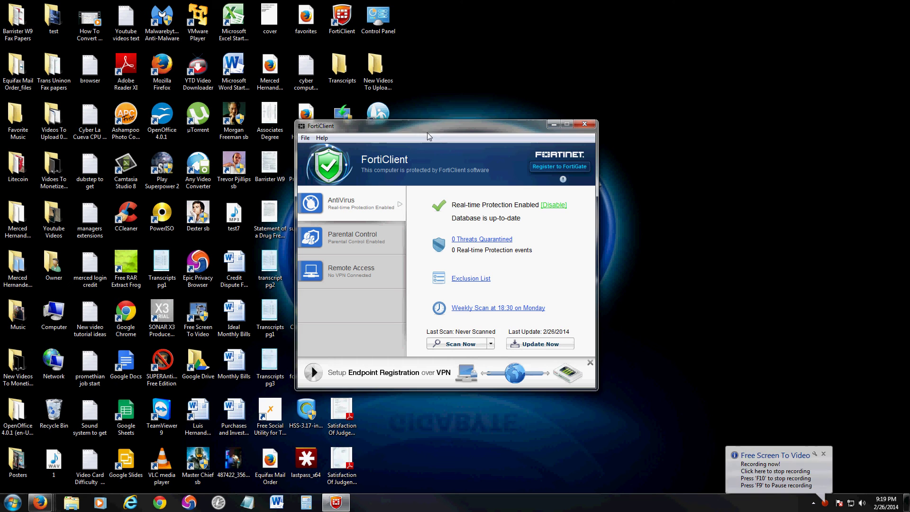
# Step: Check the parental control status and profile, then return to the AntiVirus status page
pyautogui.moveTo(425, 129)
pyautogui.mouseDown()
pyautogui.moveTo(429, 140)
pyautogui.moveTo(420, 135)
pyautogui.mouseUp()
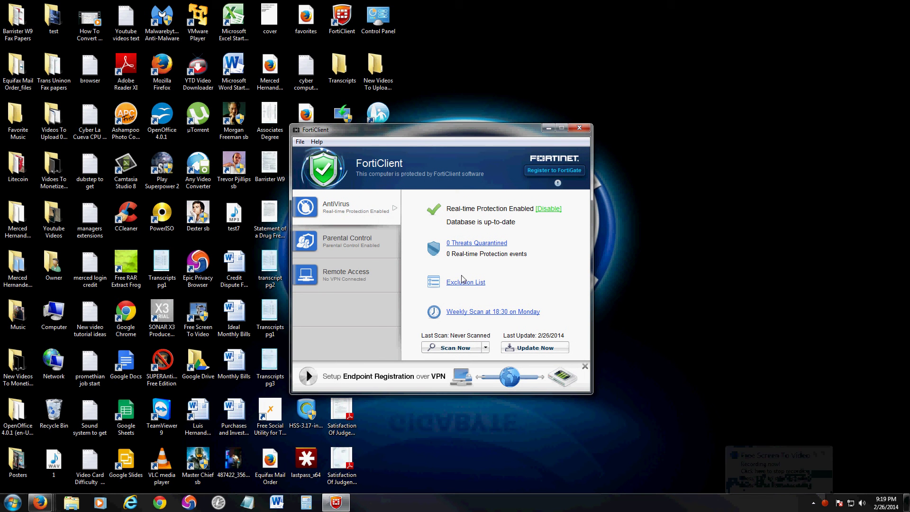
pyautogui.click(357, 249)
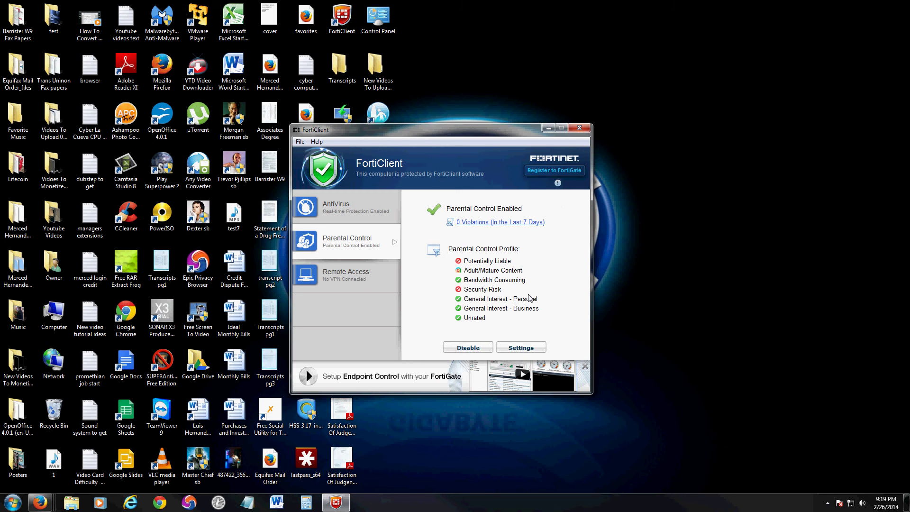
pyautogui.click(349, 216)
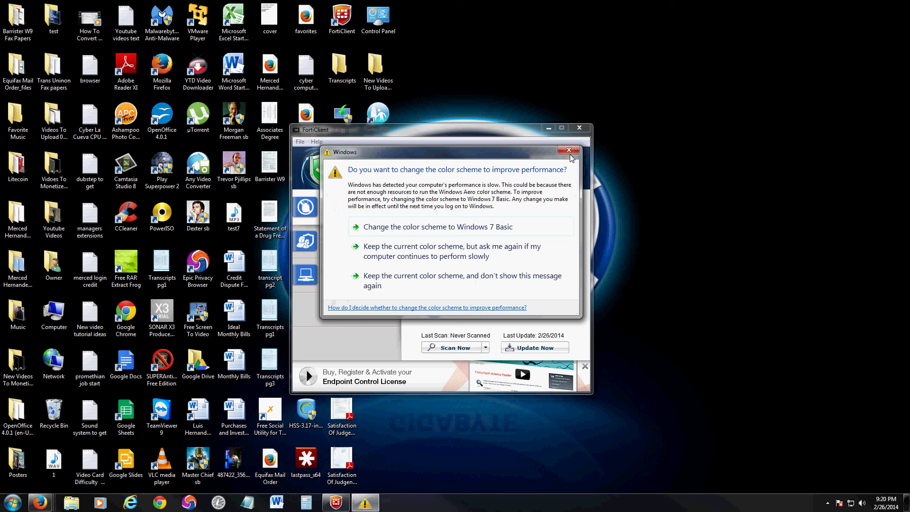
# Step: Dismiss the colour-scheme prompt and change the weekly scan's day to Sunday
pyautogui.click(502, 251)
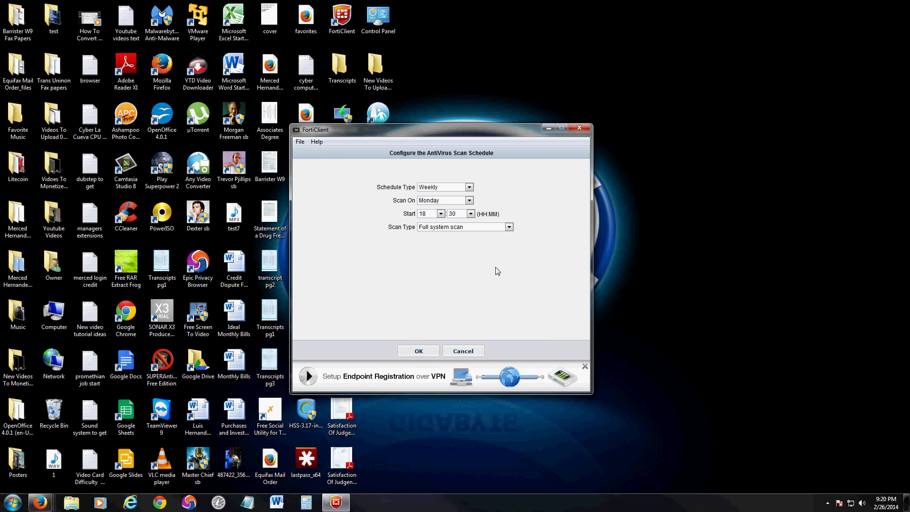
pyautogui.click(454, 191)
pyautogui.click(525, 203)
pyautogui.click(452, 204)
pyautogui.click(520, 193)
pyautogui.click(443, 201)
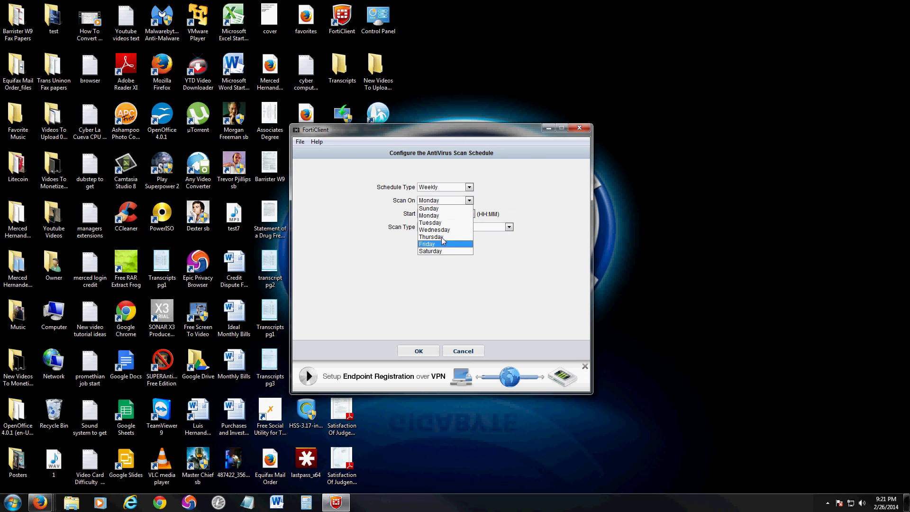
pyautogui.click(445, 209)
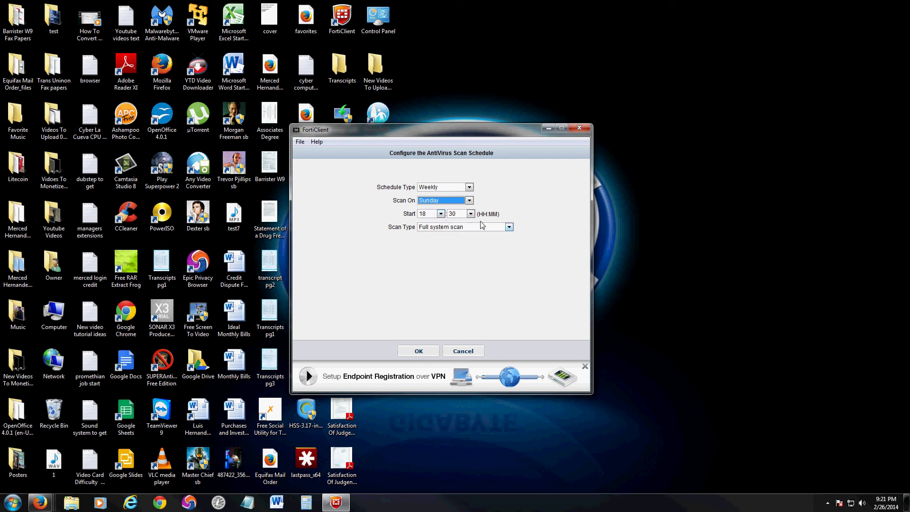
# Step: Review the hour 18 and Full system scan settings, then discard the schedule edit
pyautogui.click(433, 214)
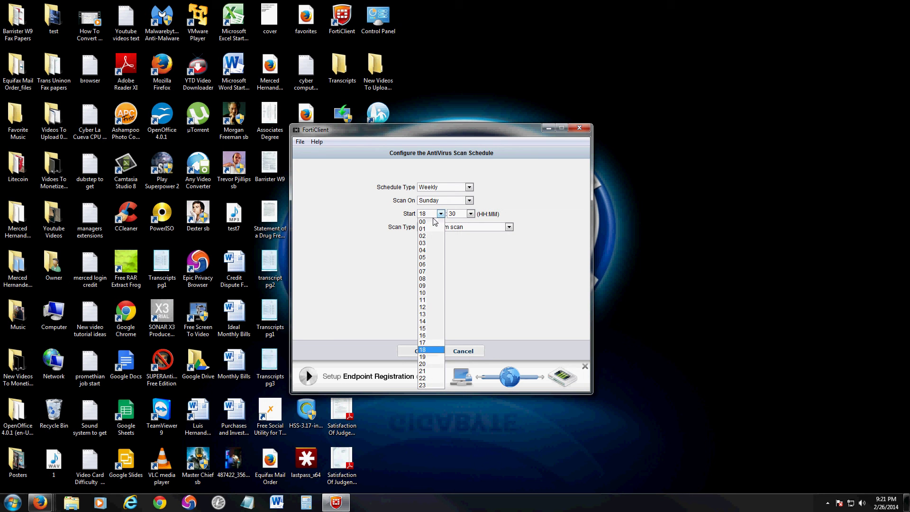
pyautogui.click(492, 288)
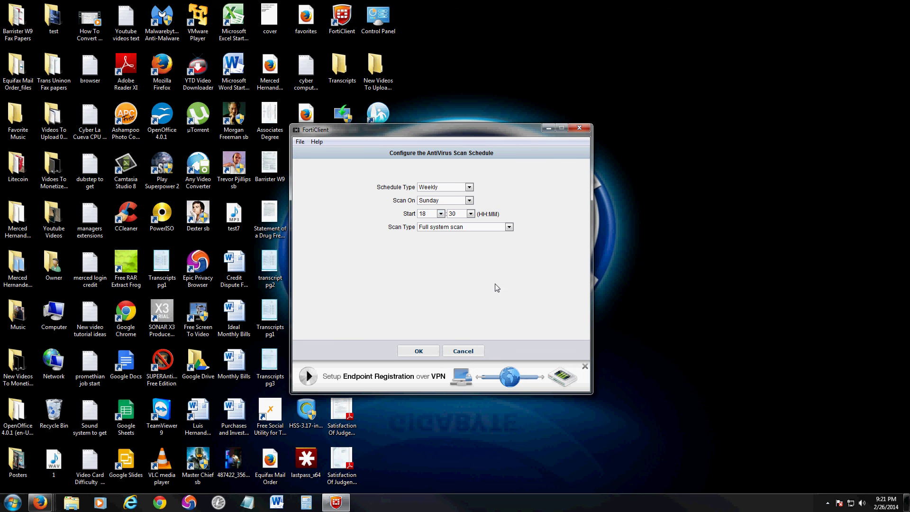
pyautogui.click(456, 229)
pyautogui.click(458, 242)
pyautogui.click(462, 351)
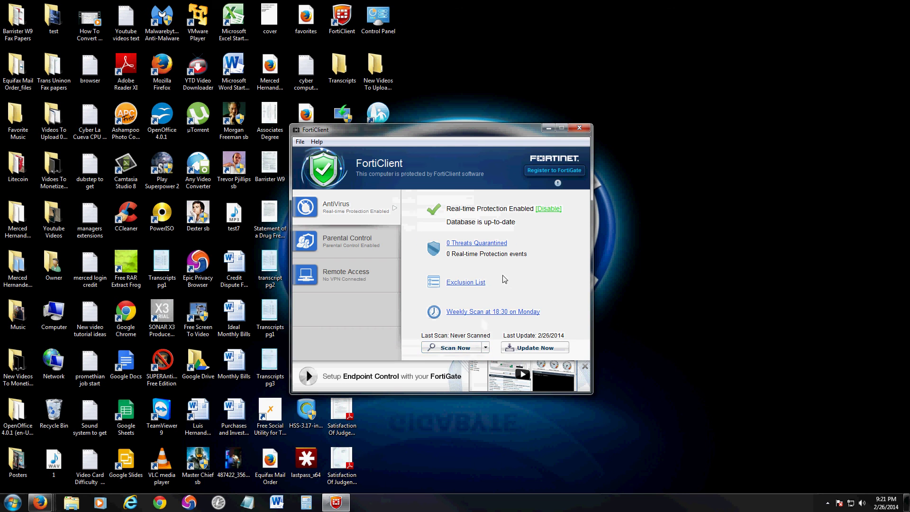
pyautogui.click(480, 283)
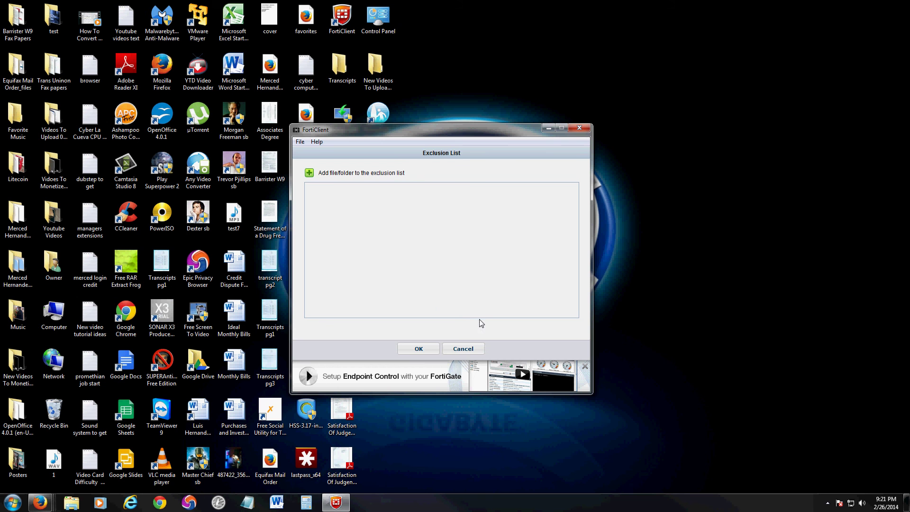
pyautogui.click(462, 349)
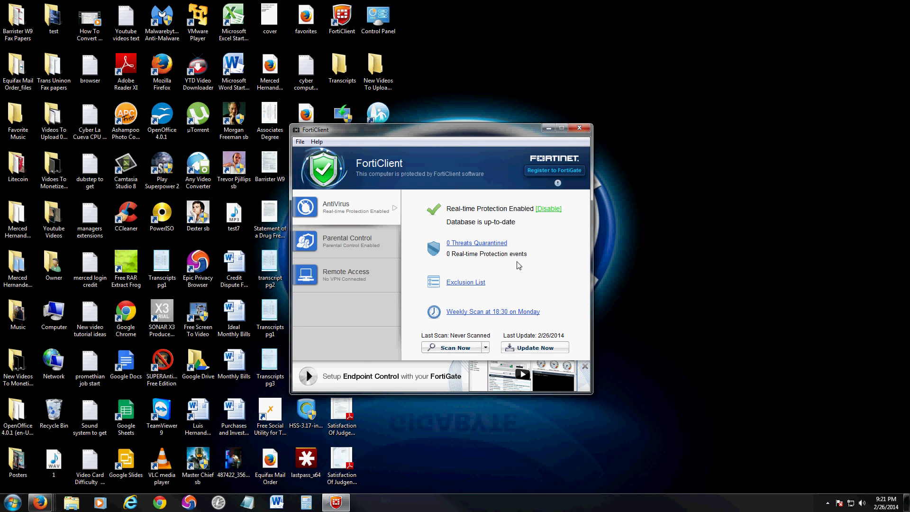
# Step: Preview the Scan Now scan types, then run an antivirus update check that finds no updates
pyautogui.click(485, 353)
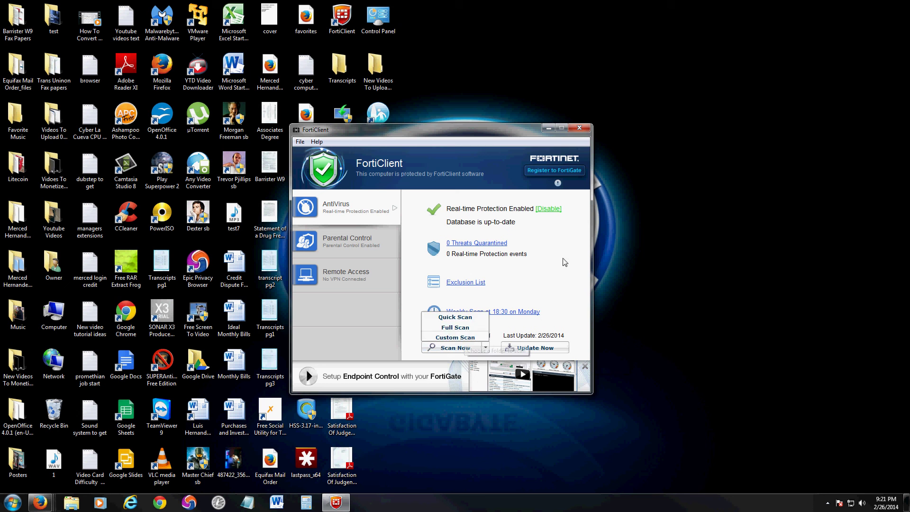
pyautogui.moveTo(467, 127); pyautogui.dragTo(457, 124)
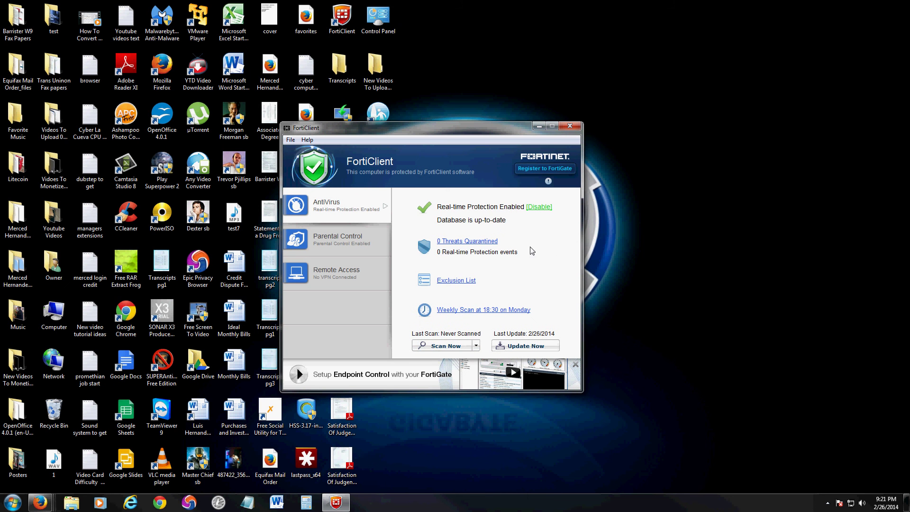
pyautogui.click(528, 353)
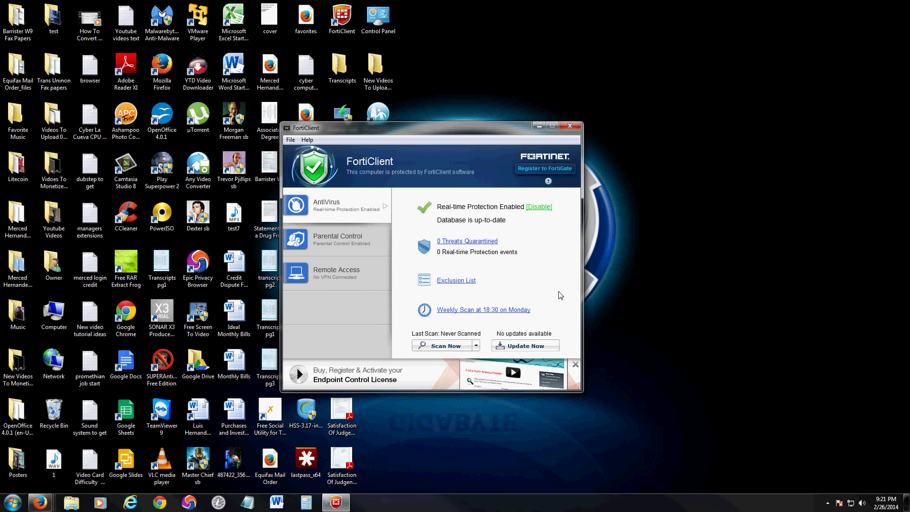
# Step: Open Parental Control and check that the last-7-days violations log is empty
pyautogui.click(332, 245)
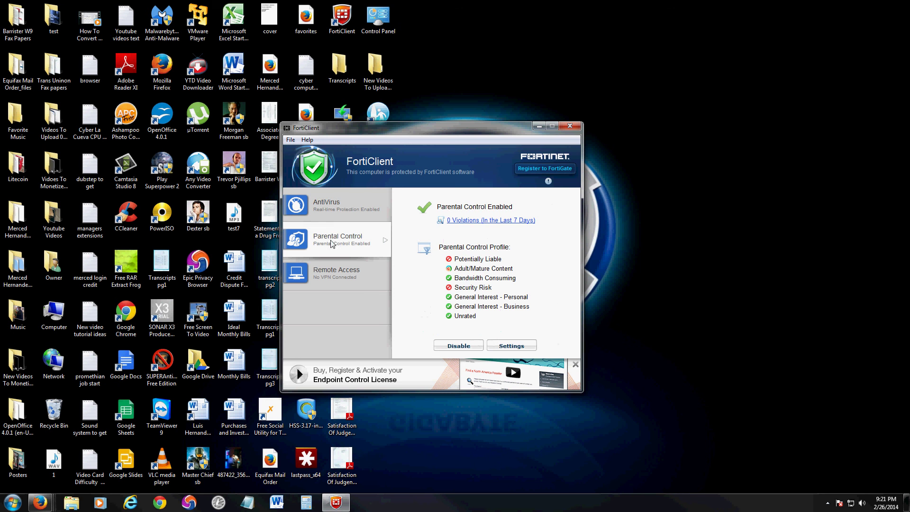
pyautogui.moveTo(432, 134); pyautogui.dragTo(426, 136)
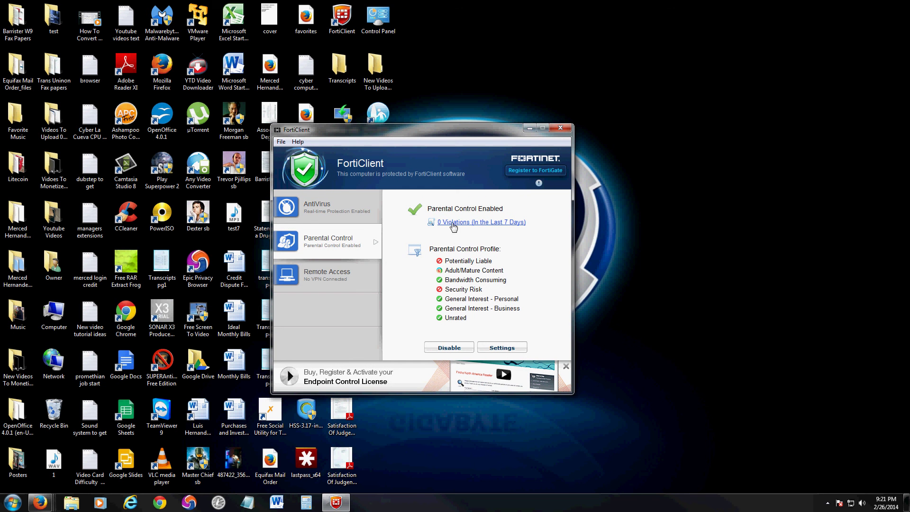
pyautogui.click(453, 223)
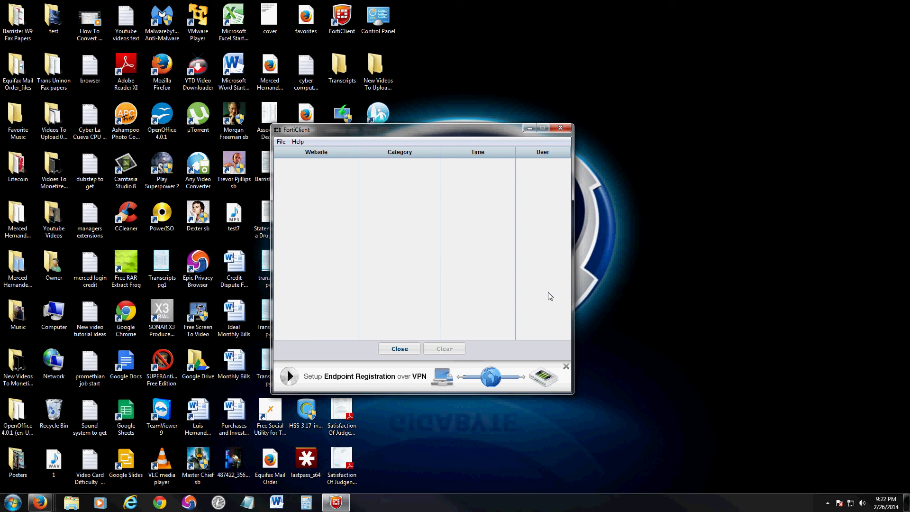
pyautogui.click(407, 350)
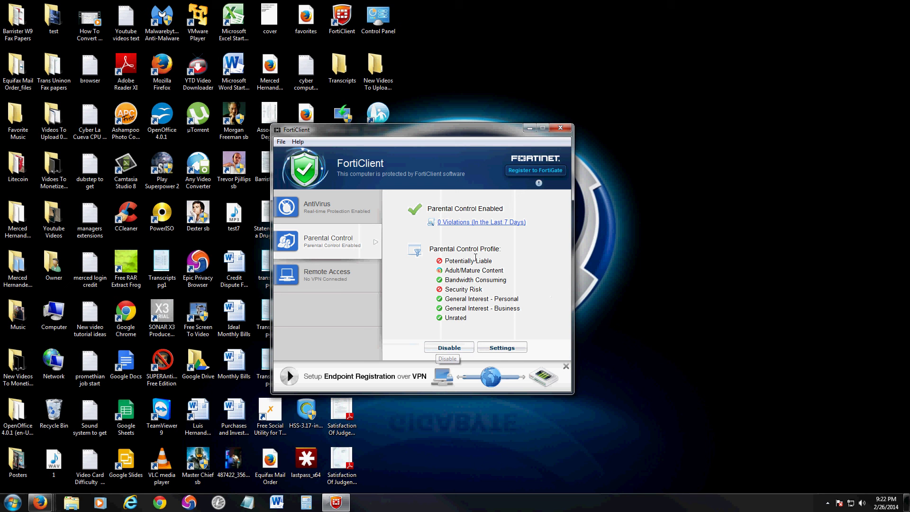
pyautogui.moveTo(400, 128); pyautogui.dragTo(408, 131)
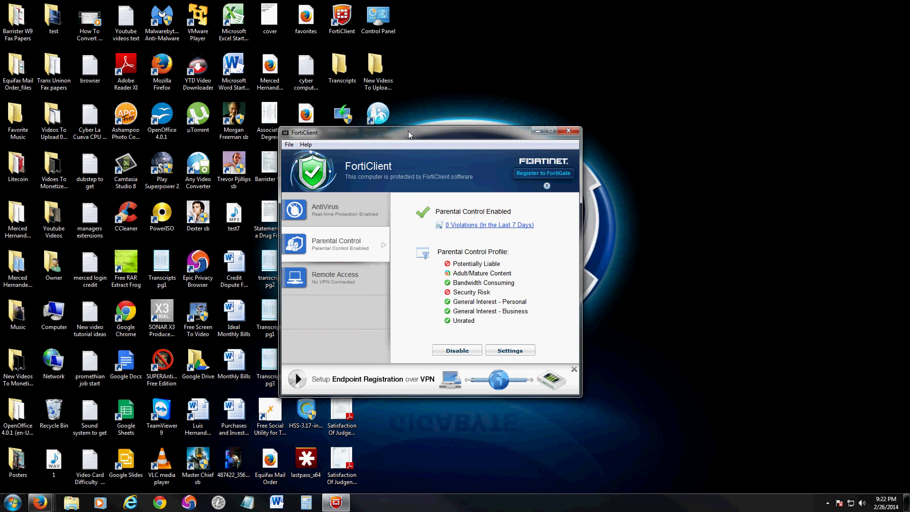
# Step: Tick every Adult/Mature Content category in the parental control profile settings
pyautogui.click(508, 351)
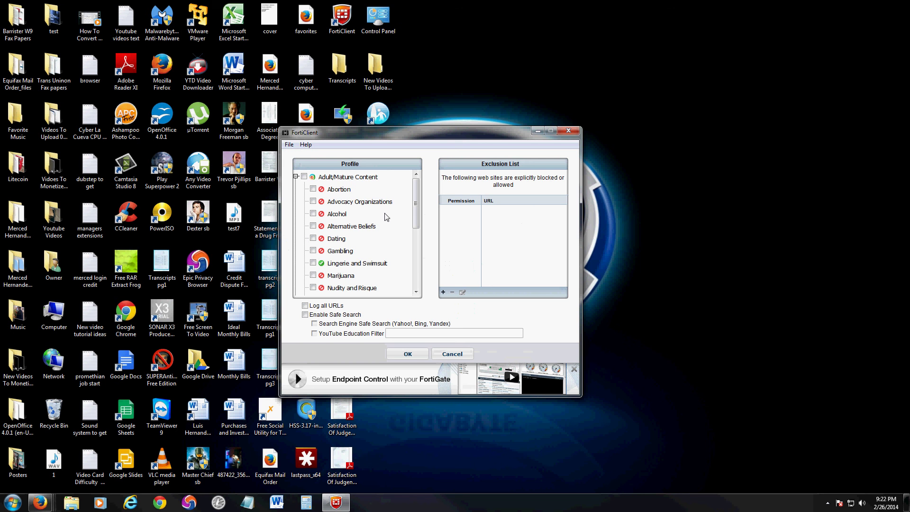
pyautogui.scroll(-1, 415, 193)
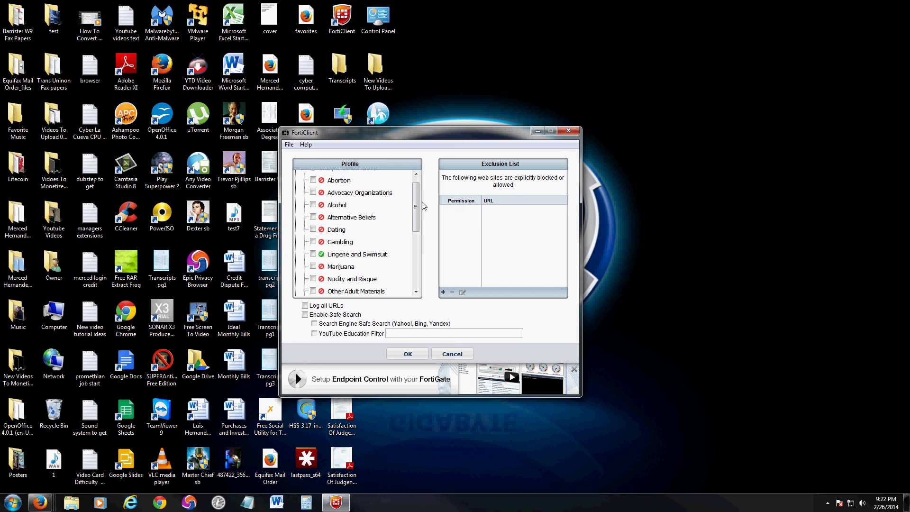
pyautogui.scroll(1, 420, 206)
pyautogui.click(305, 177)
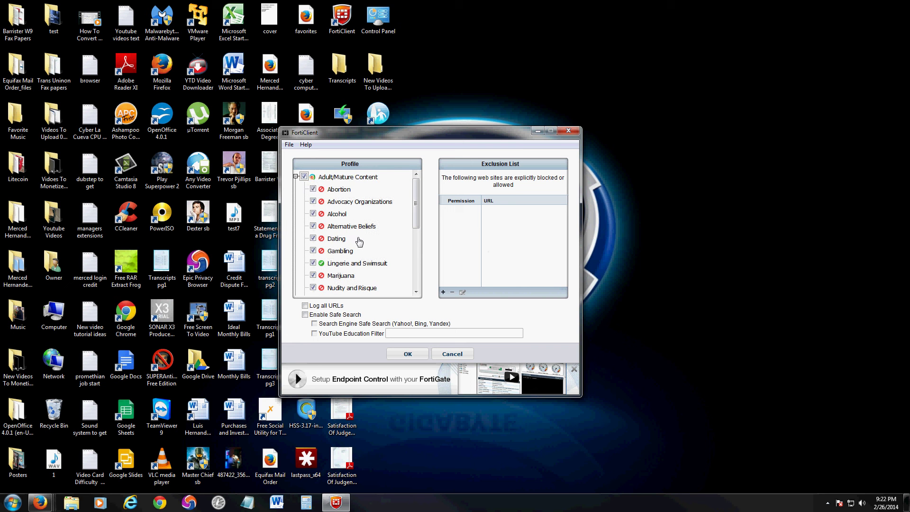
# Step: Leave Log all URLs and Safe Search off, keep Marijuana ticked, and save the profile
pyautogui.click(323, 307)
pyautogui.click(330, 307)
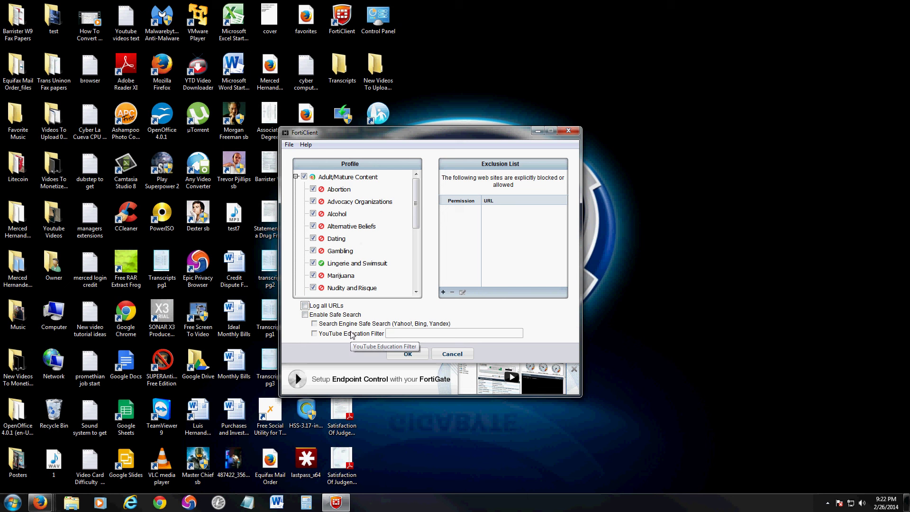
pyautogui.click(351, 316)
pyautogui.click(351, 315)
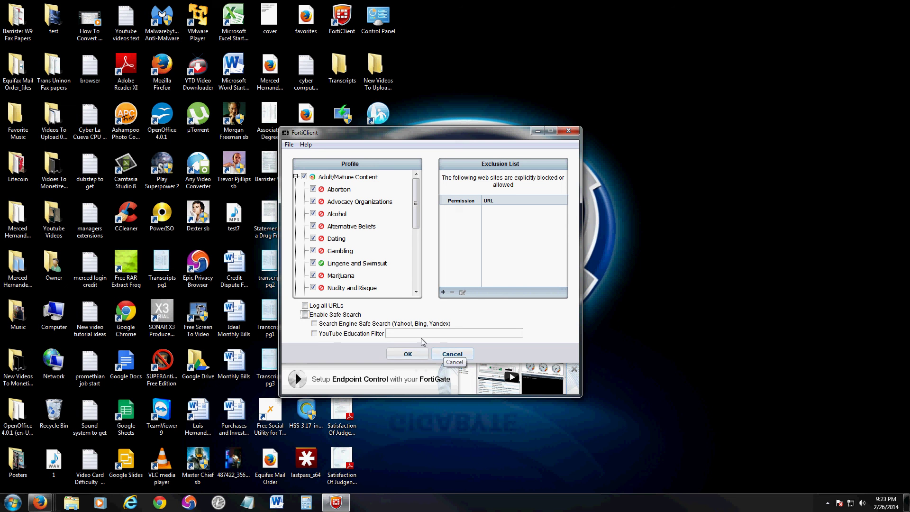
pyautogui.scroll(-5, 414, 192)
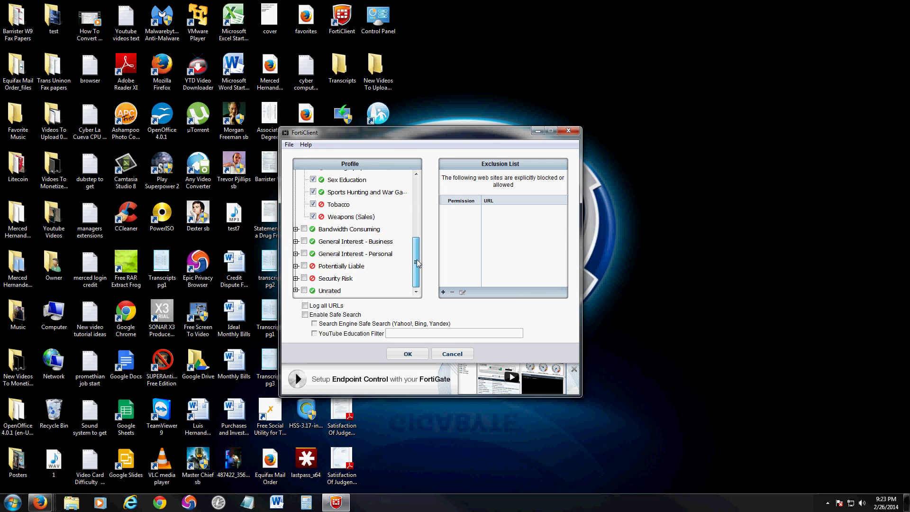
pyautogui.scroll(5, 417, 194)
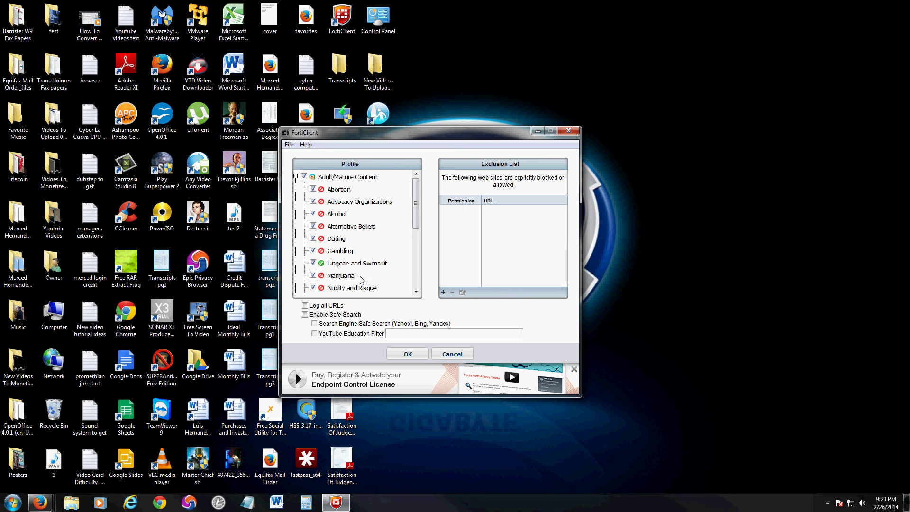
pyautogui.scroll(-1, 374, 275)
pyautogui.click(313, 256)
pyautogui.click(313, 256)
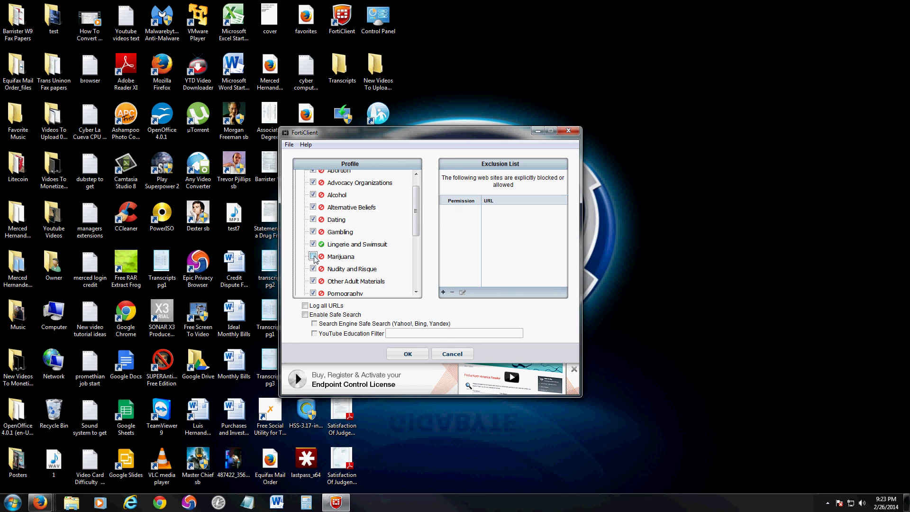
pyautogui.click(418, 357)
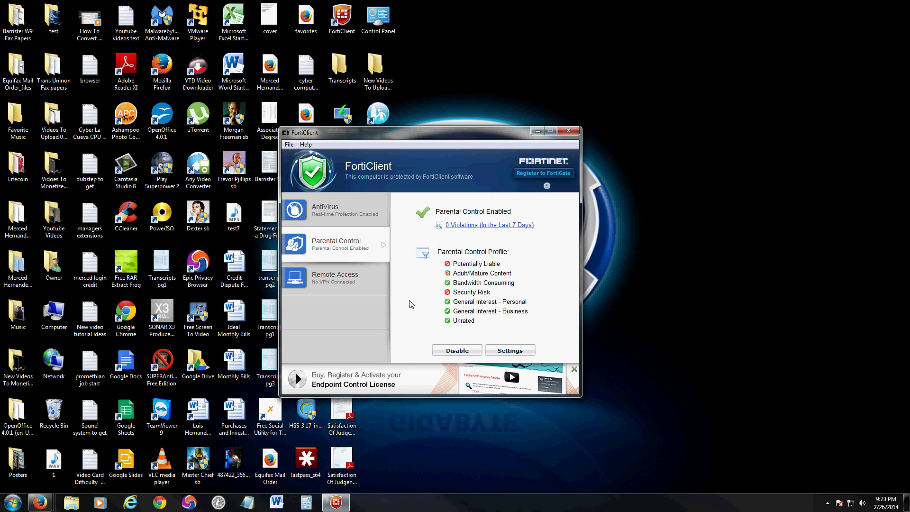
# Step: View the Remote Access login with the 'test' VPN, silence the colour-scheme warning, then return to AntiVirus
pyautogui.click(371, 286)
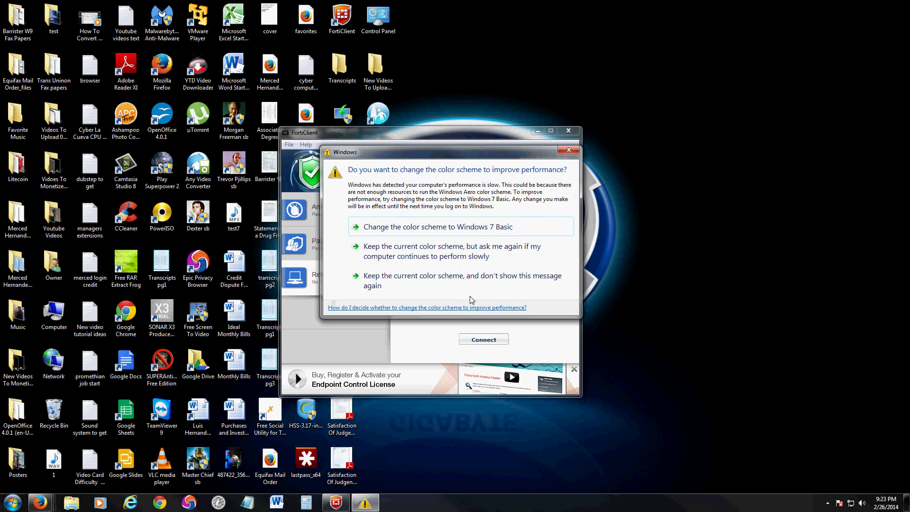
pyautogui.click(417, 283)
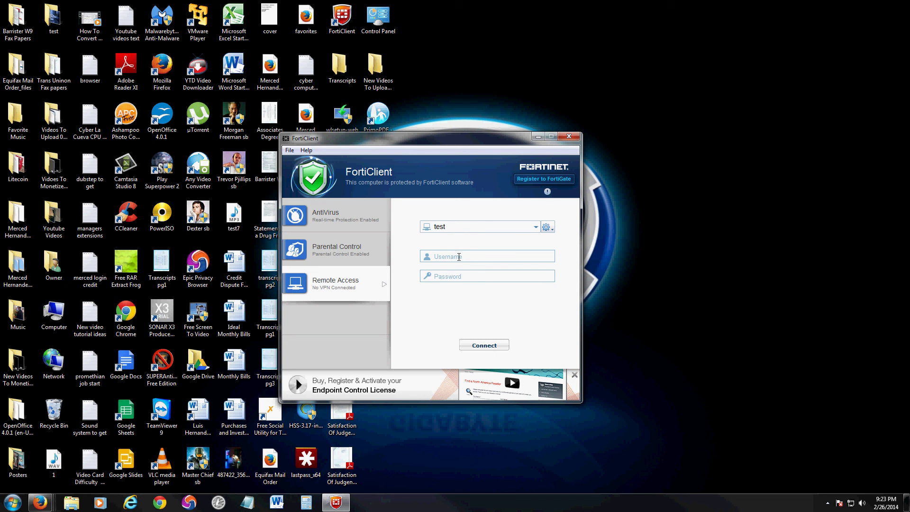
pyautogui.click(536, 226)
pyautogui.click(502, 250)
pyautogui.click(369, 231)
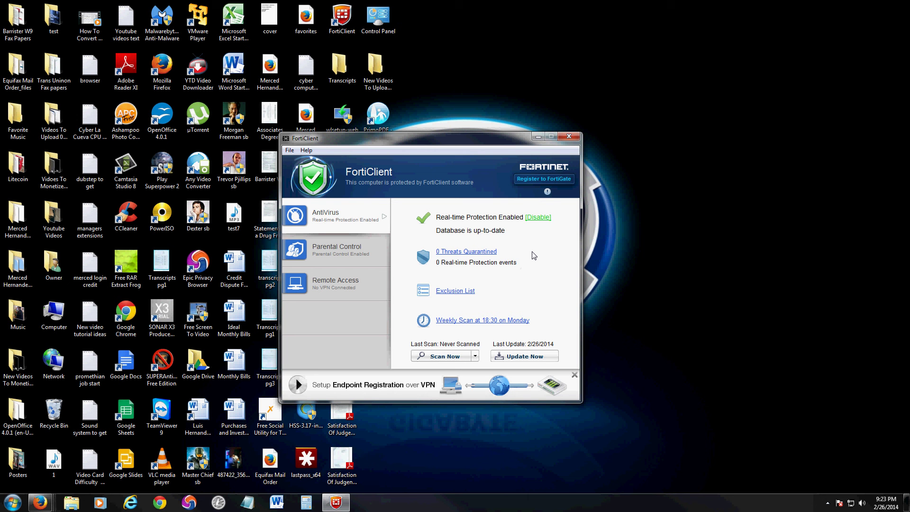
pyautogui.click(318, 247)
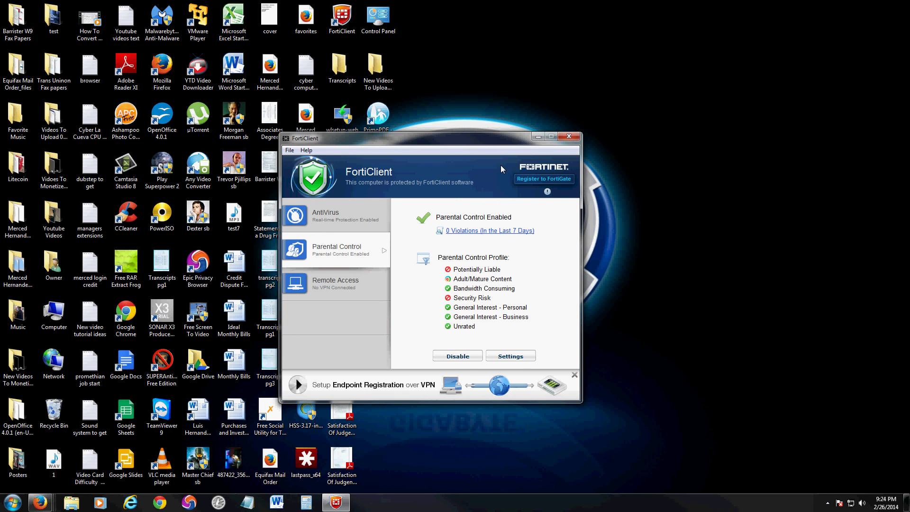
pyautogui.moveTo(441, 147)
pyautogui.mouseDown()
pyautogui.moveTo(456, 152)
pyautogui.moveTo(445, 149)
pyautogui.mouseUp()
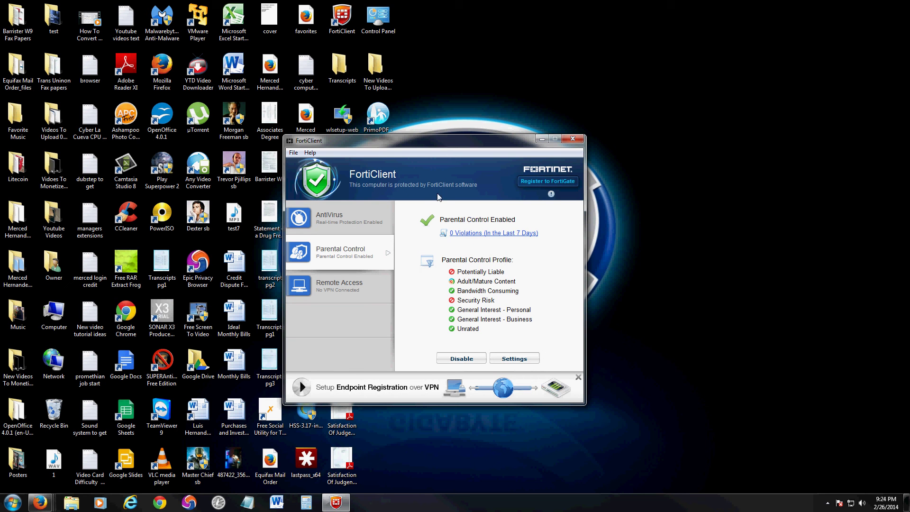
pyautogui.click(337, 215)
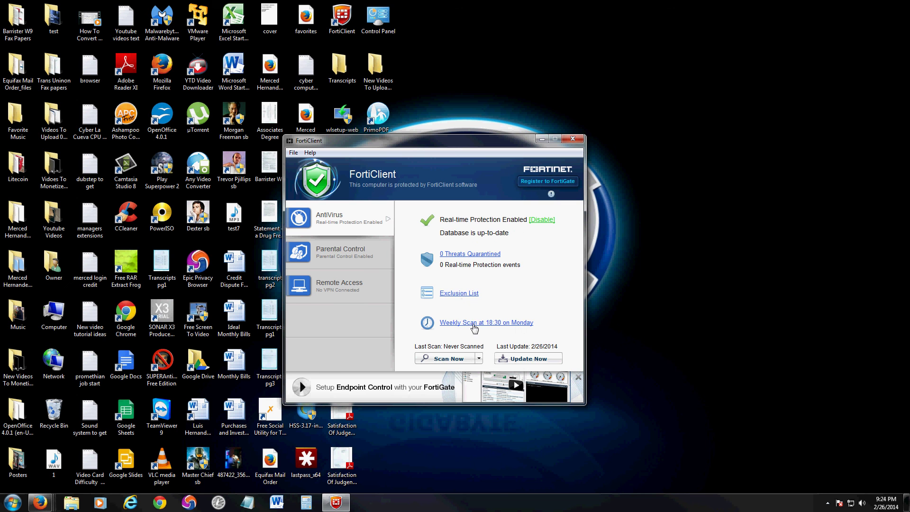
pyautogui.click(361, 253)
pyautogui.click(357, 214)
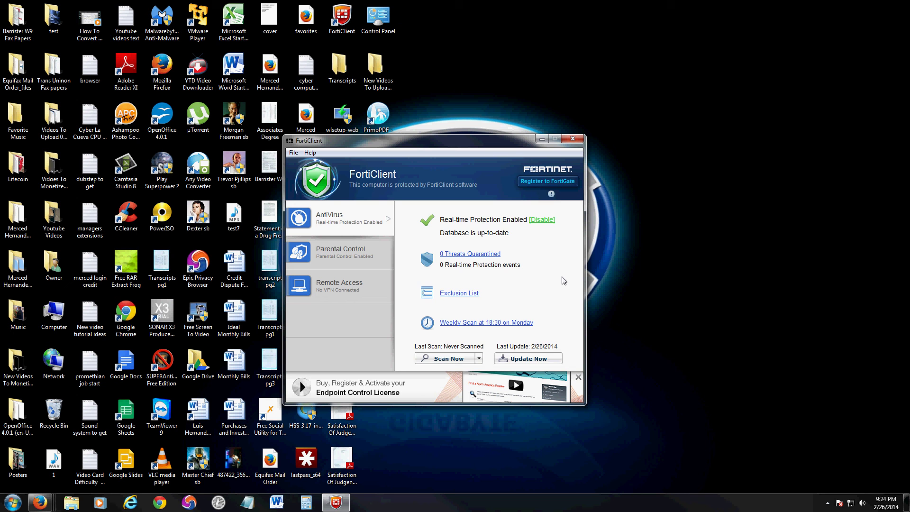
pyautogui.click(376, 264)
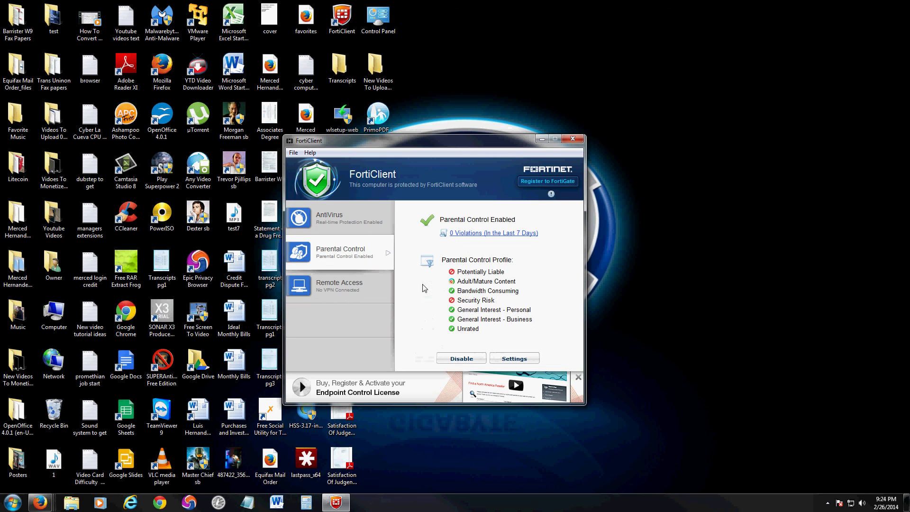
pyautogui.click(356, 230)
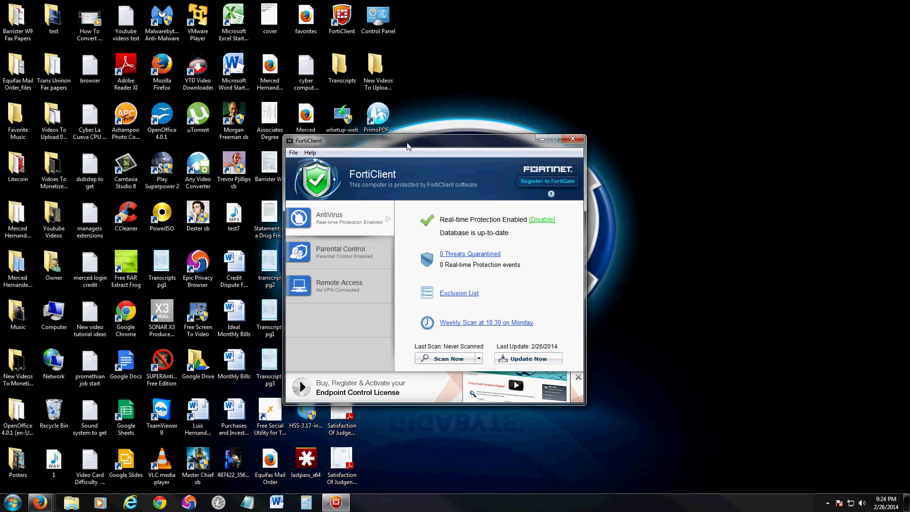
pyautogui.moveTo(408, 141); pyautogui.dragTo(412, 141)
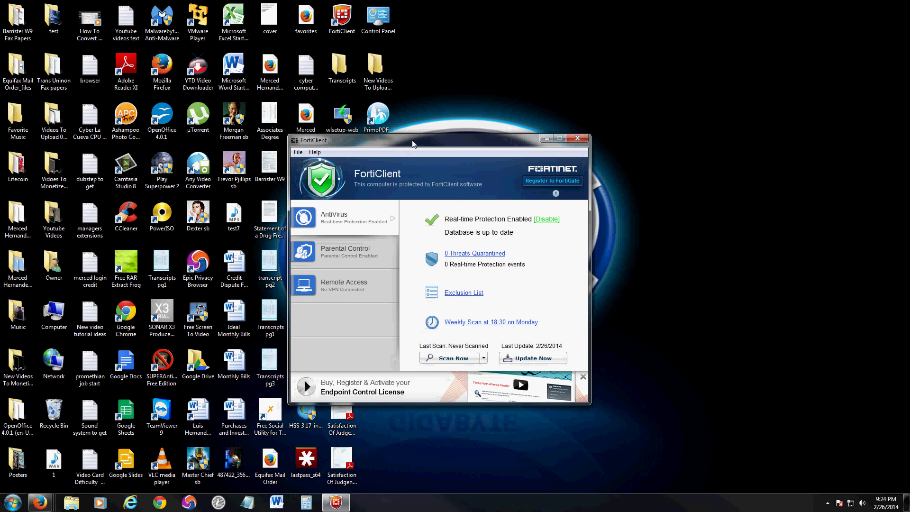